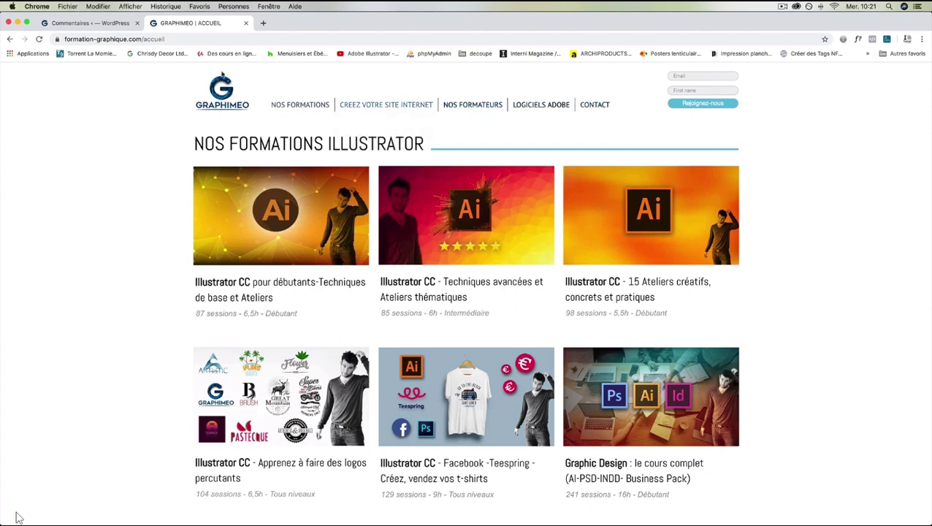
- Switch to the WordPress administration and create a navigation menu named Menu1
{"action": "left_click", "coordinate": [71, 25]}
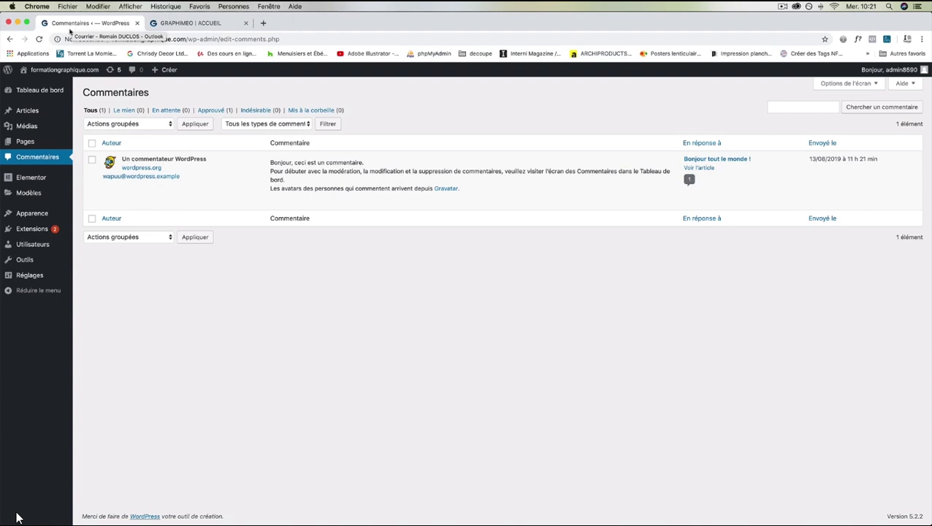
{"action": "left_click", "coordinate": [37, 214]}
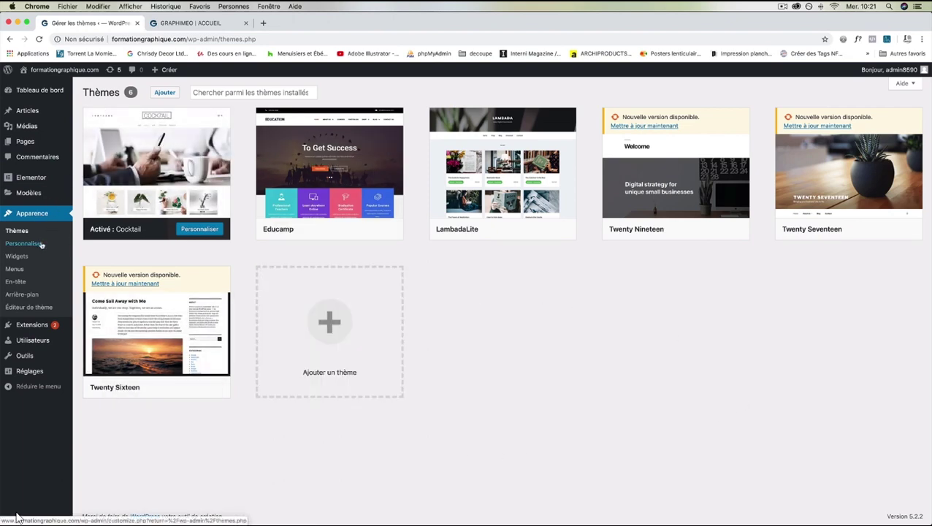
{"action": "left_click", "coordinate": [16, 284]}
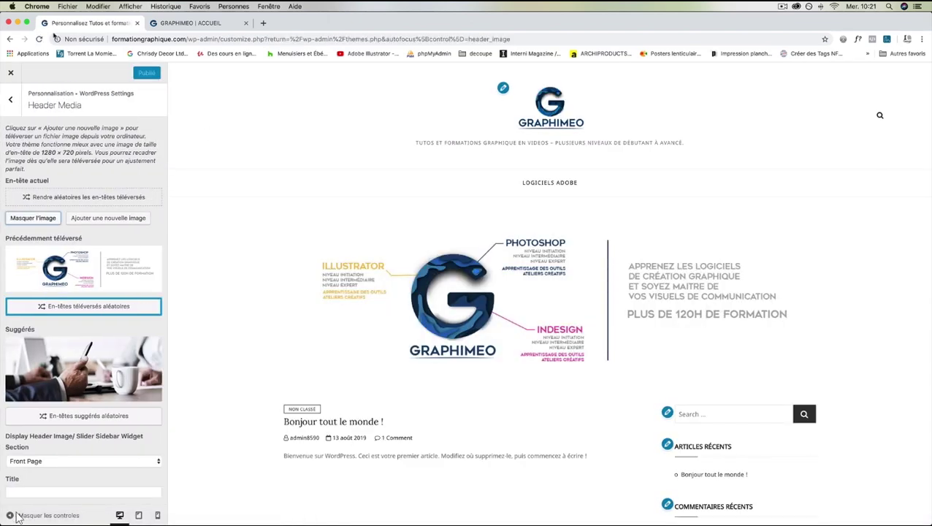
{"action": "left_click", "coordinate": [9, 39]}
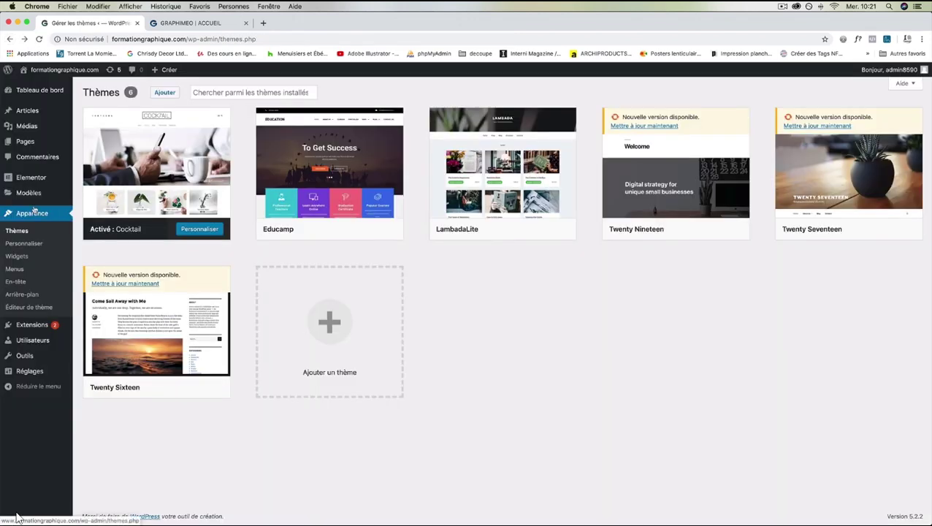
{"action": "left_click", "coordinate": [14, 270]}
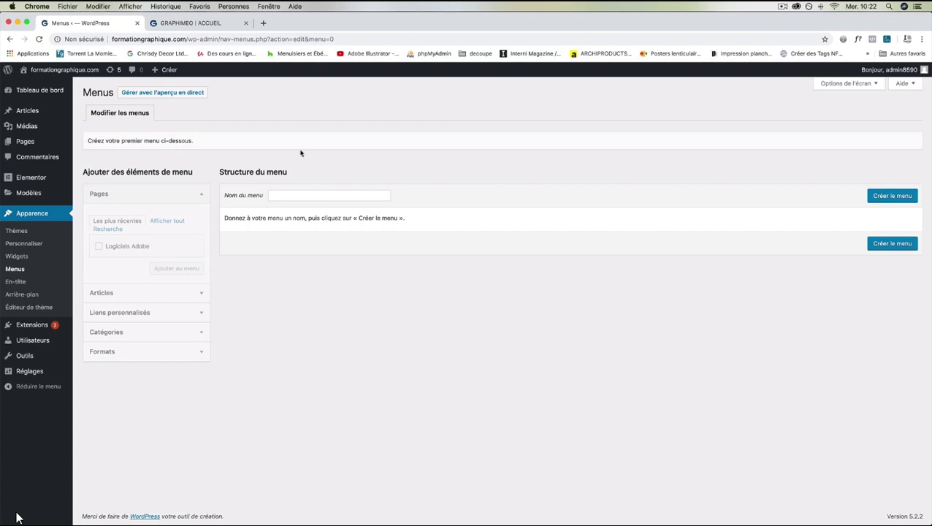
{"action": "left_click", "coordinate": [308, 194]}
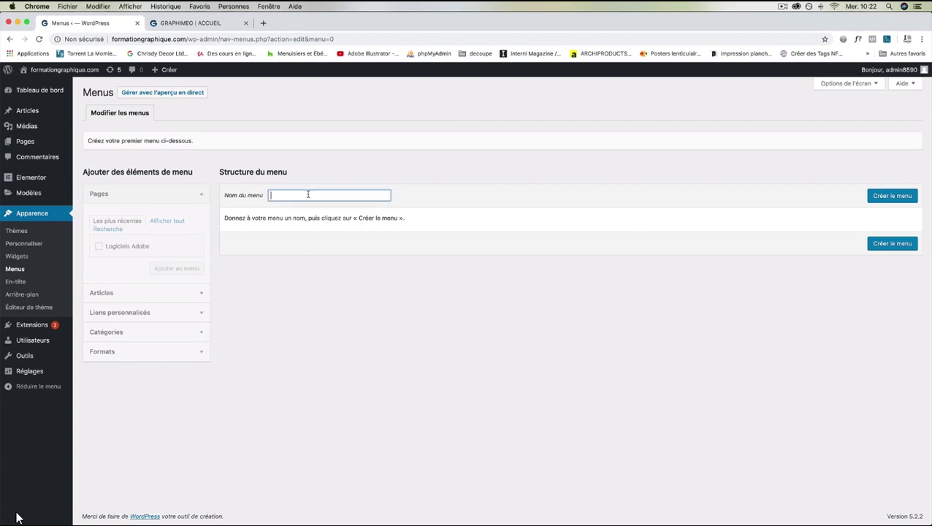
{"action": "type", "text": "Menu1"}
{"action": "left_click", "coordinate": [891, 196]}
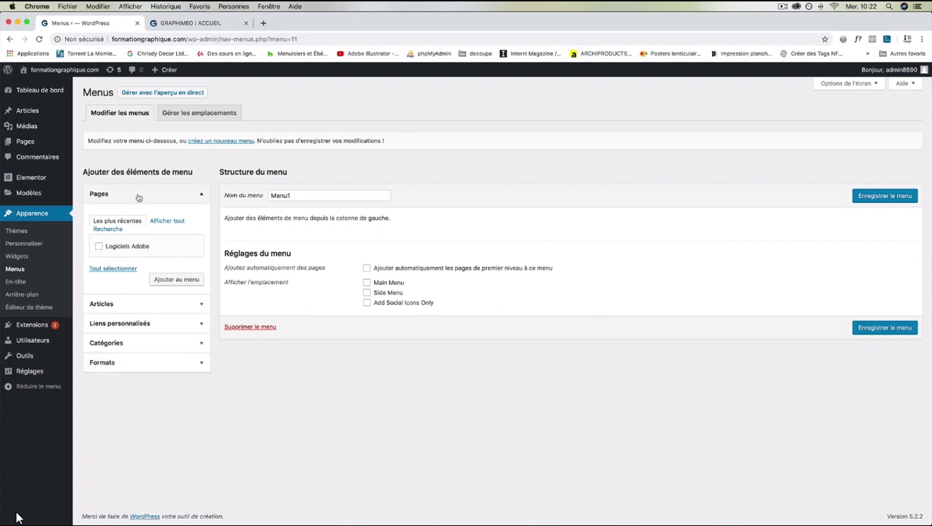
- Create a new page titled Illustrator and publish it
{"action": "left_click", "coordinate": [40, 147]}
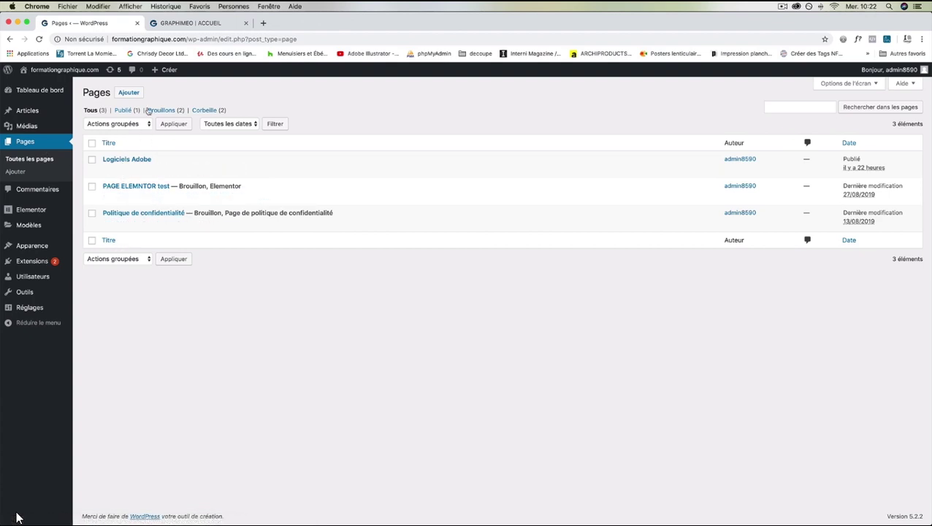
{"action": "left_click", "coordinate": [129, 92]}
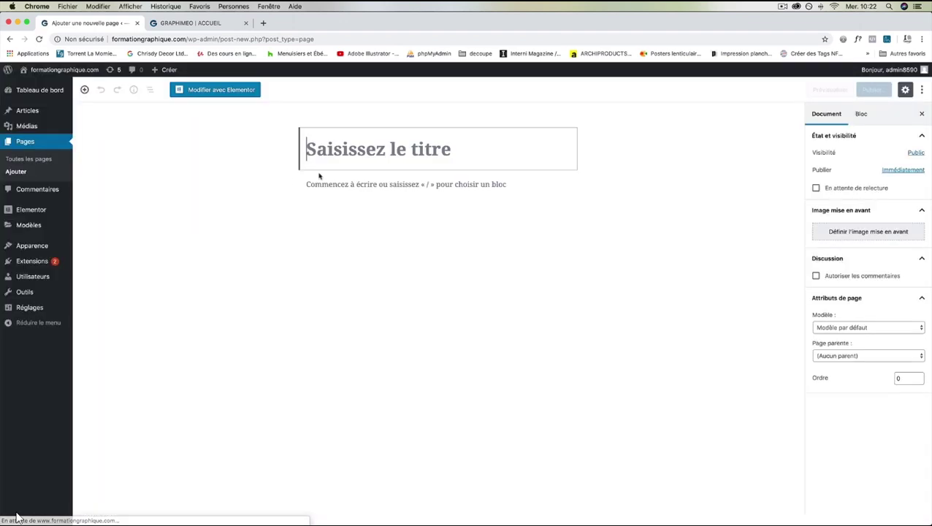
{"action": "type", "text": "Illustrtor"}
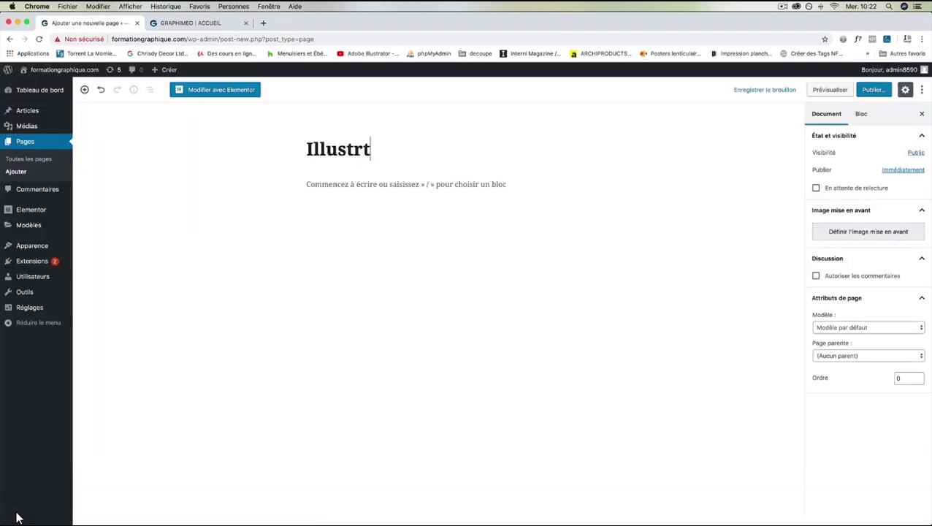
{"action": "left_click", "coordinate": [364, 149]}
{"action": "type", "text": "ator"}
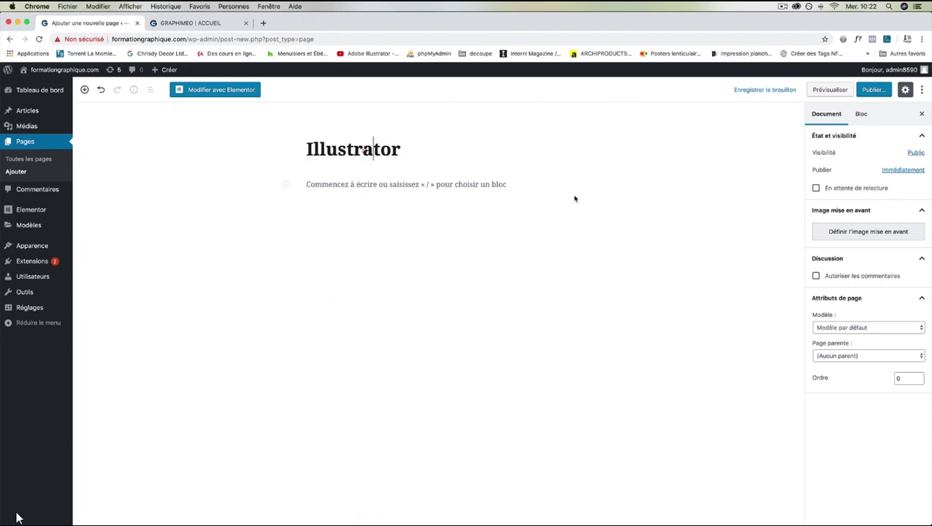
{"action": "left_click", "coordinate": [873, 89]}
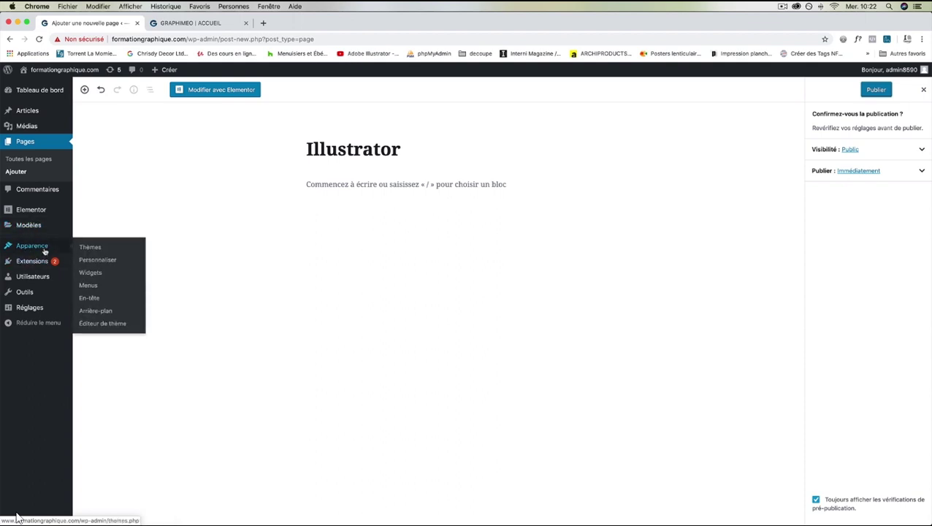
{"action": "left_click", "coordinate": [88, 286]}
{"action": "left_click", "coordinate": [490, 179]}
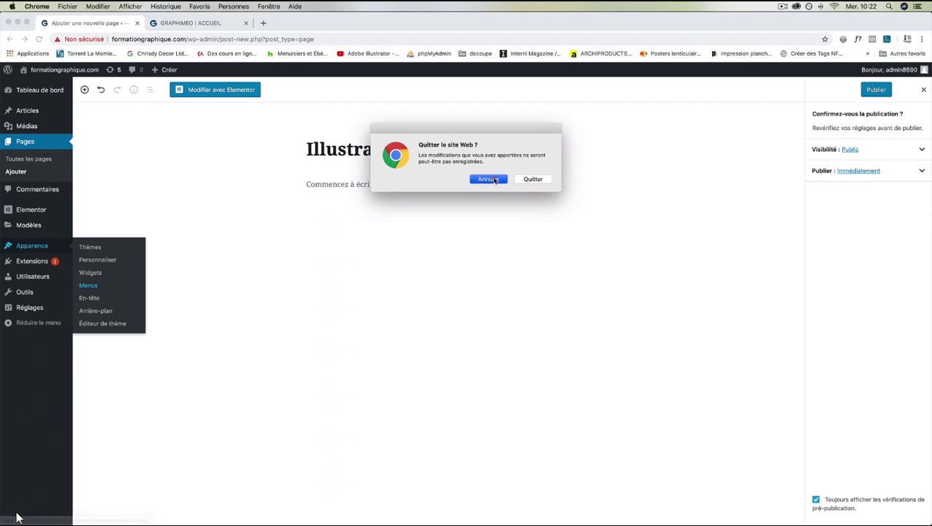
{"action": "left_click", "coordinate": [875, 89]}
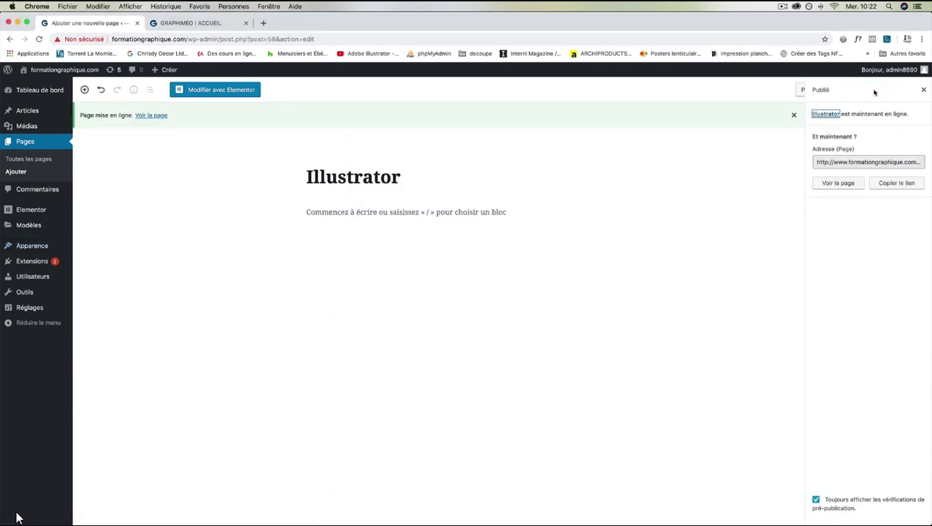
- Add the Illustrator and Logiciels Adobe pages to Menu1 and save the menu
{"action": "mouse_move", "coordinate": [32, 253]}
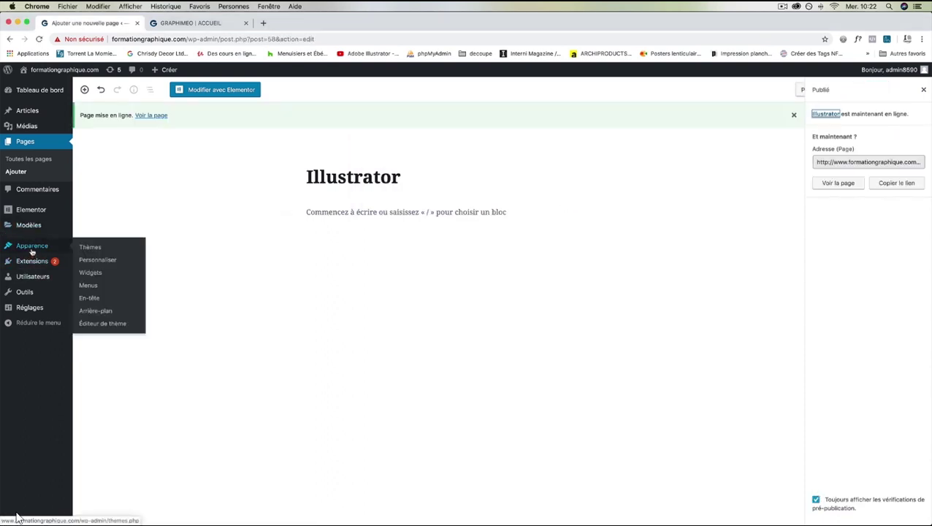
{"action": "left_click", "coordinate": [92, 286]}
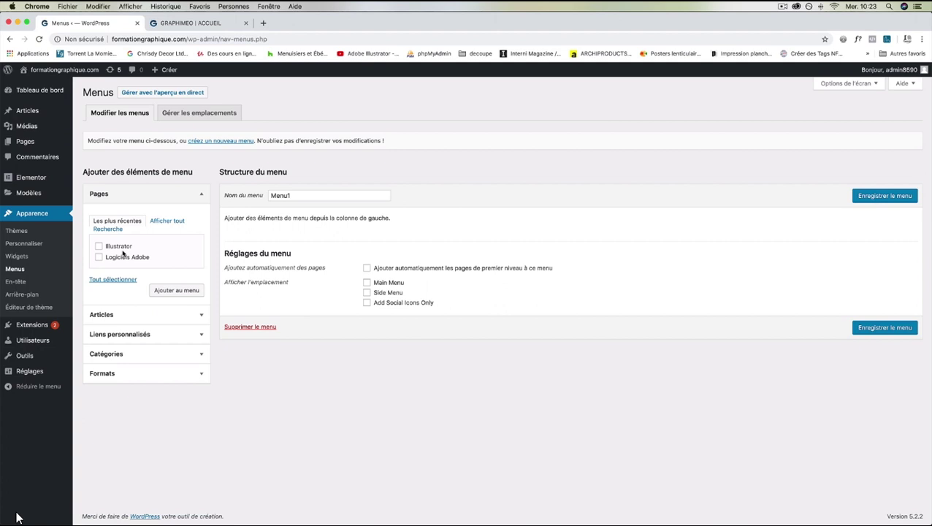
{"action": "left_click", "coordinate": [99, 257]}
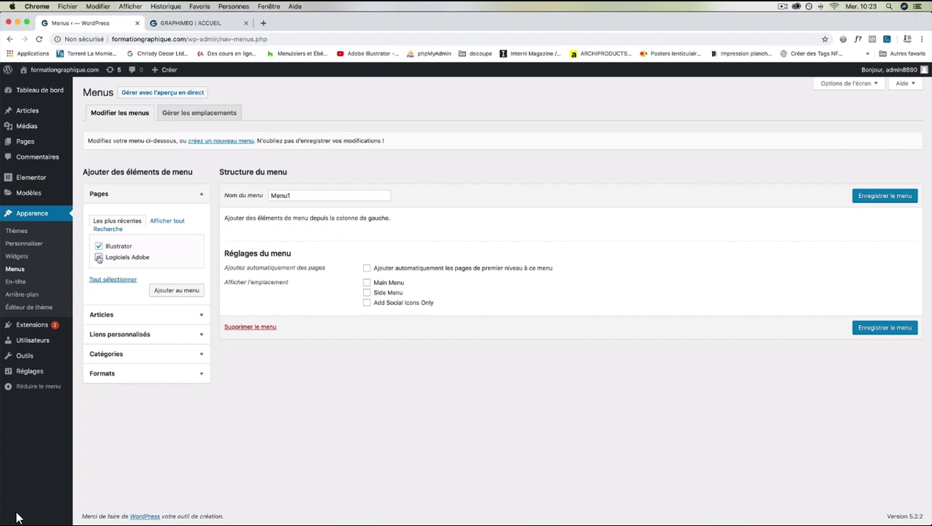
{"action": "left_click", "coordinate": [167, 290]}
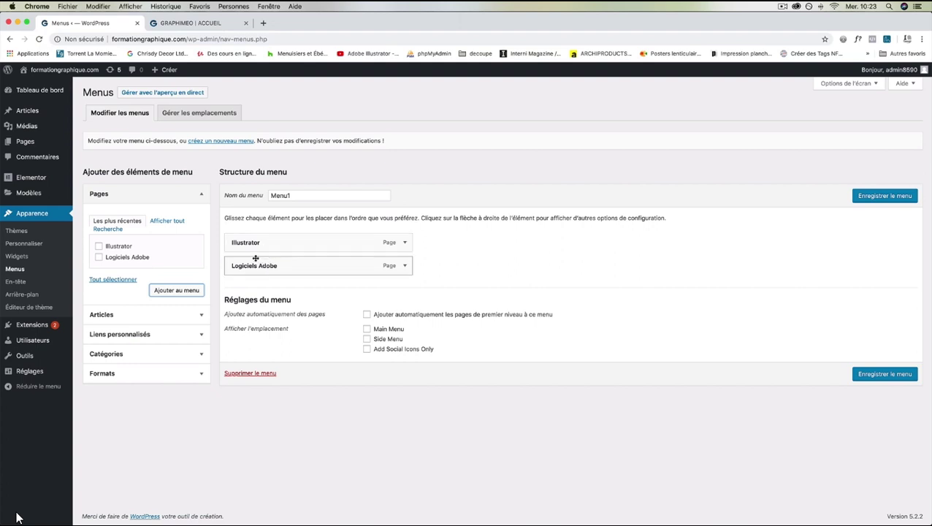
{"action": "left_click", "coordinate": [29, 142]}
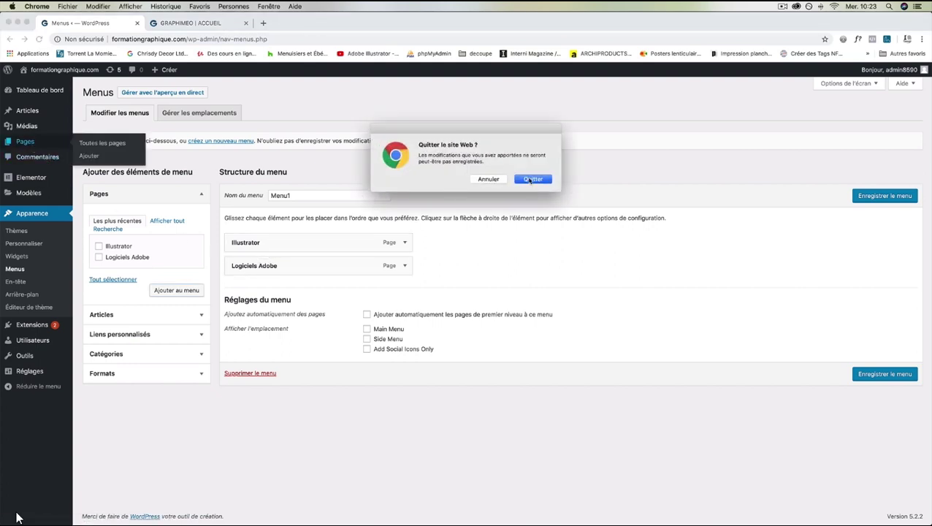
{"action": "left_click", "coordinate": [487, 181]}
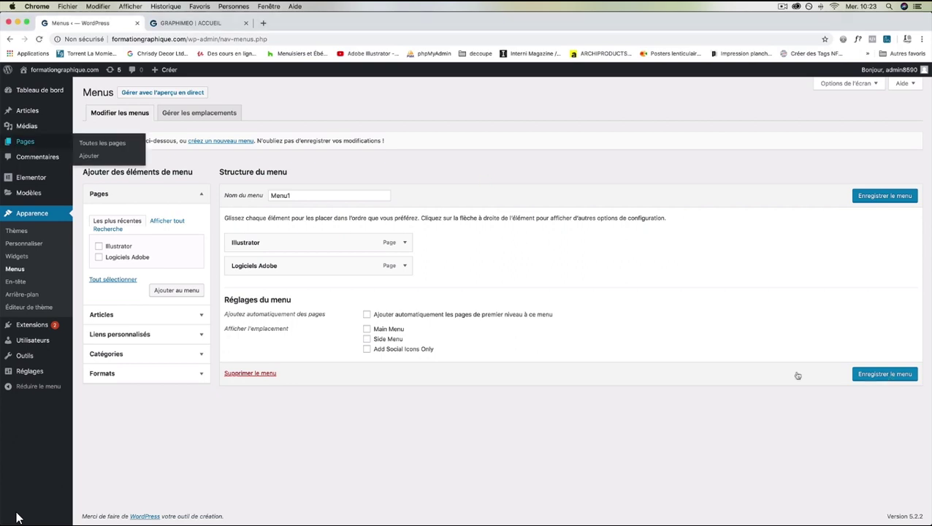
{"action": "left_click", "coordinate": [867, 377]}
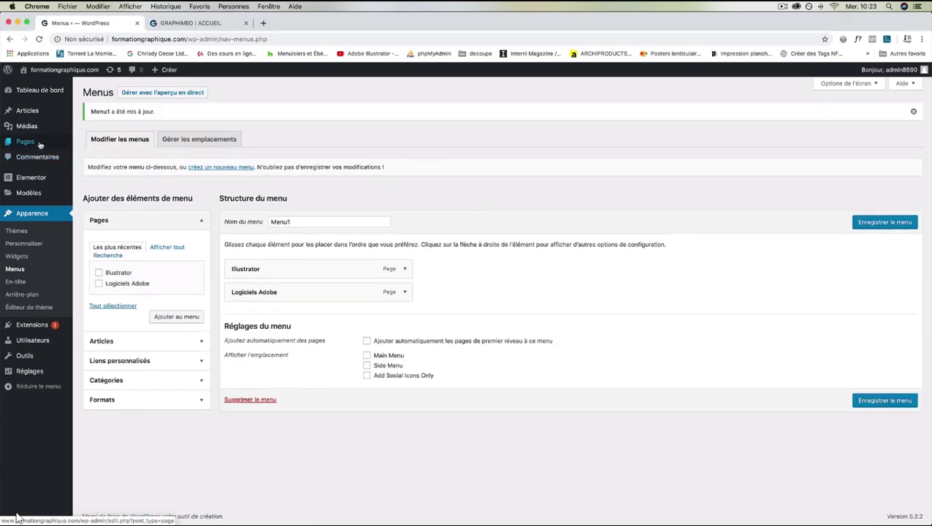
- Create a new page titled PSD and publish it
{"action": "left_click", "coordinate": [33, 141]}
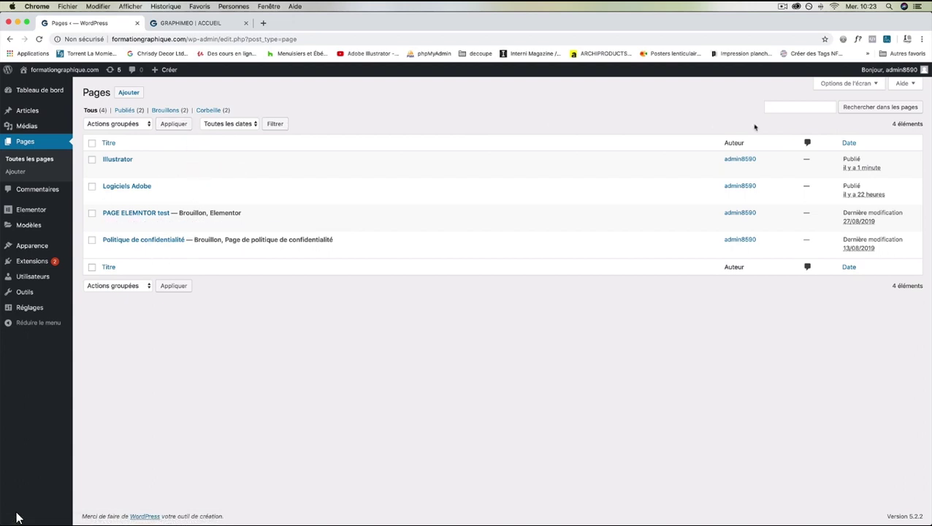
{"action": "left_click", "coordinate": [129, 93]}
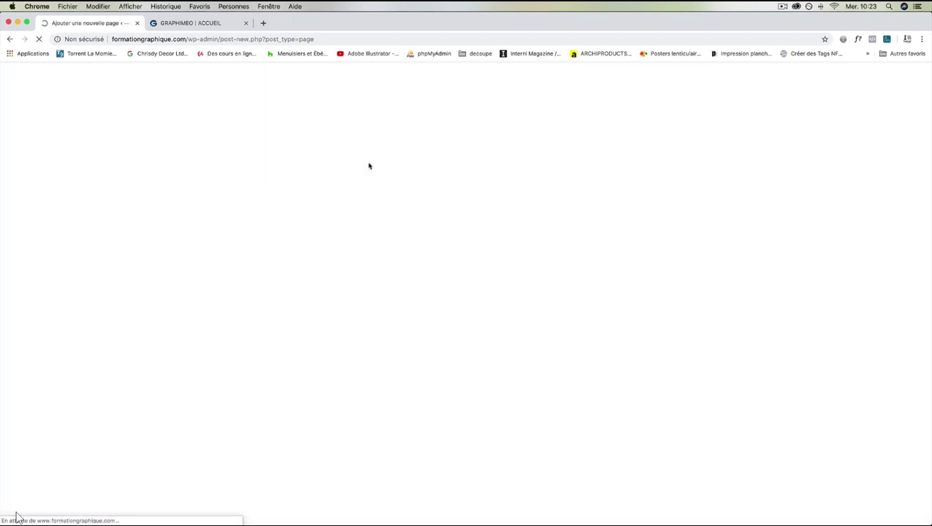
{"action": "type", "text": "PSD"}
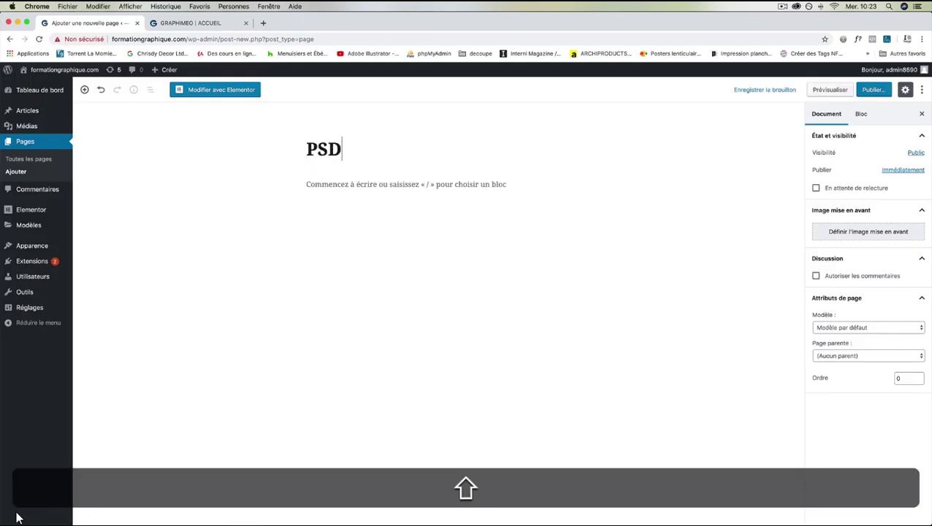
{"action": "left_click", "coordinate": [887, 89]}
{"action": "left_click", "coordinate": [875, 89]}
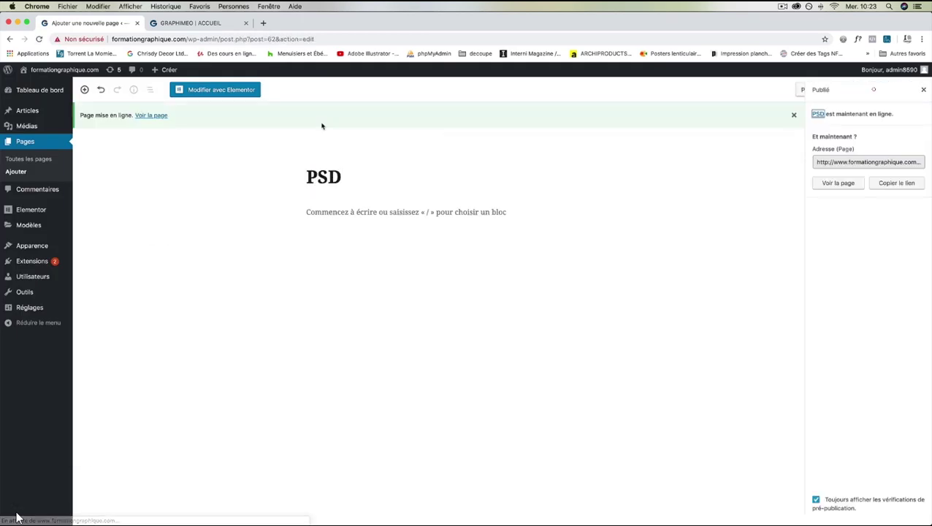
- Create a new page titled INDESIGN and publish it
{"action": "left_click", "coordinate": [29, 159]}
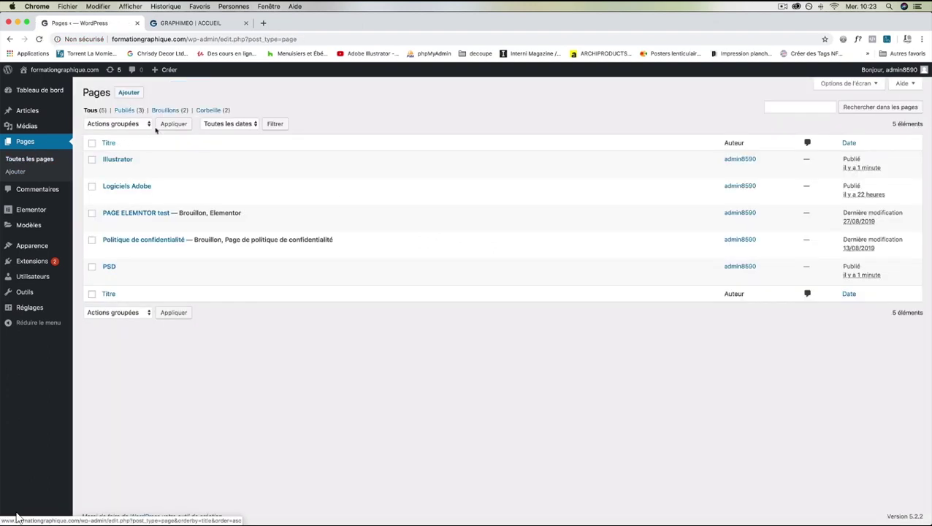
{"action": "left_click", "coordinate": [129, 93]}
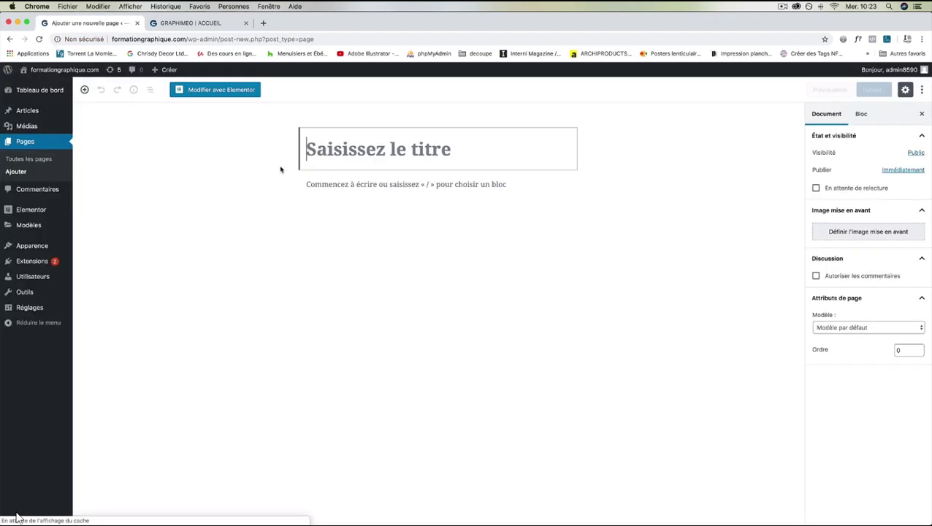
{"action": "type", "text": "INDESIGN"}
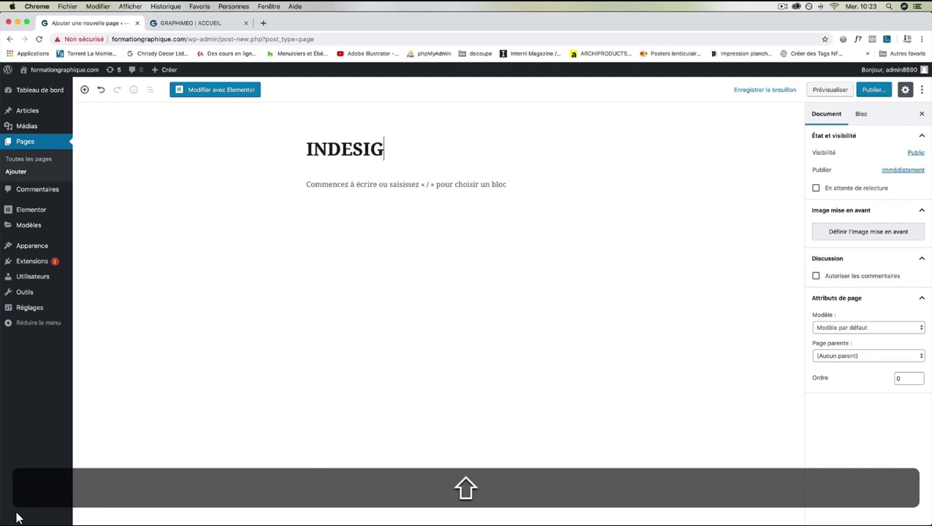
{"action": "left_click", "coordinate": [871, 89]}
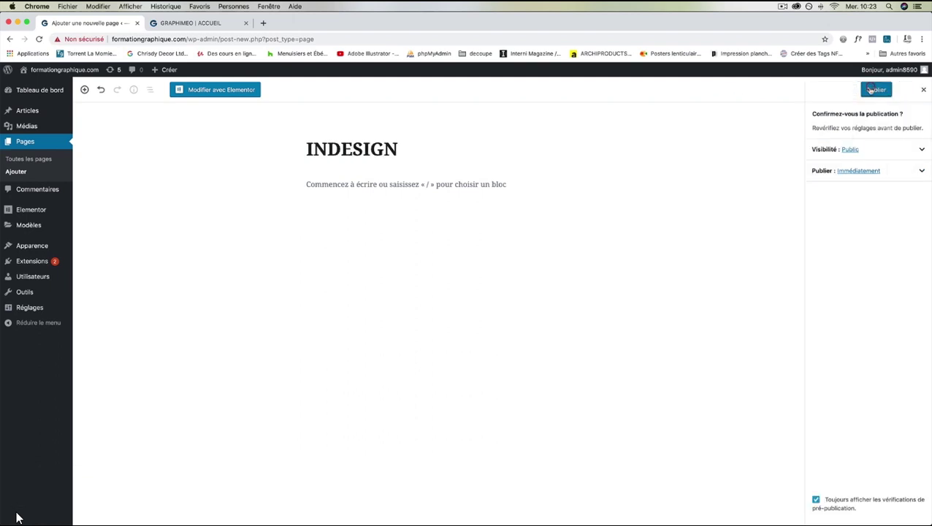
{"action": "left_click", "coordinate": [873, 89]}
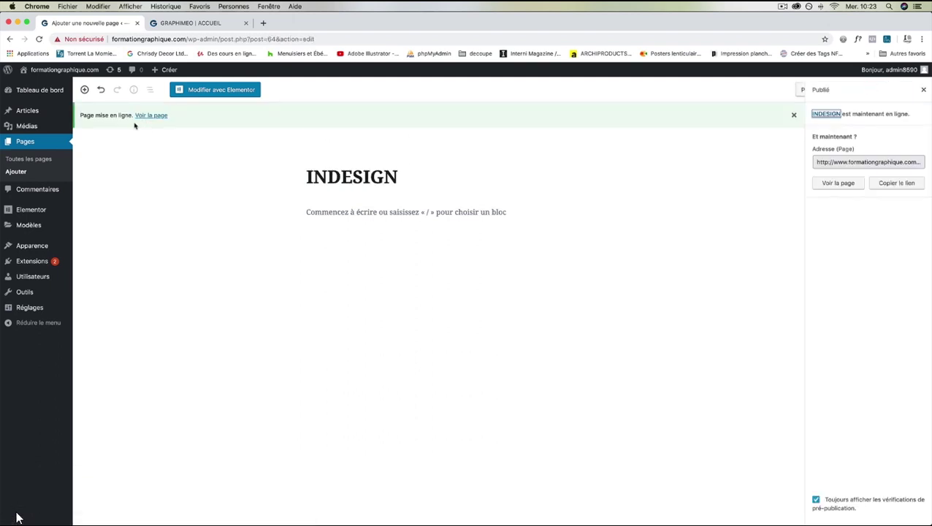
- Create a new page titled FORMATIONS and publish it
{"action": "left_click", "coordinate": [16, 171]}
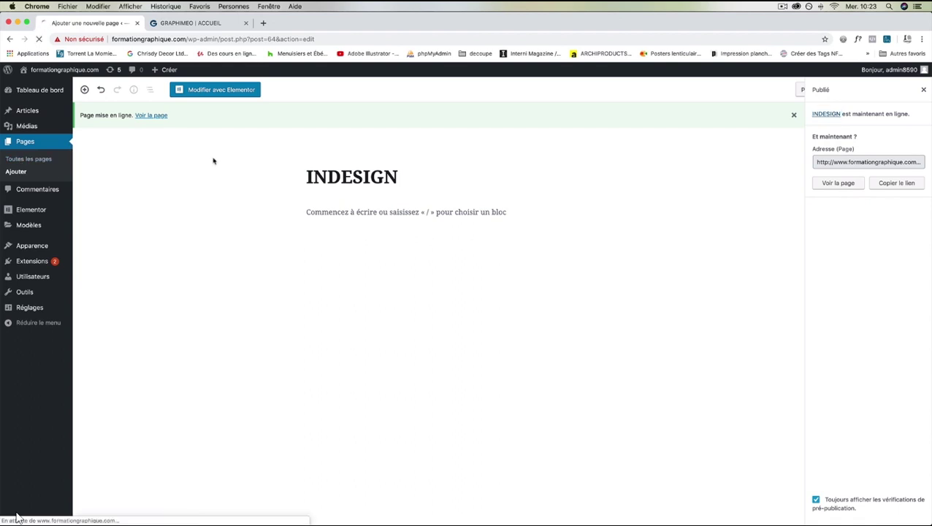
{"action": "key", "text": "shift"}
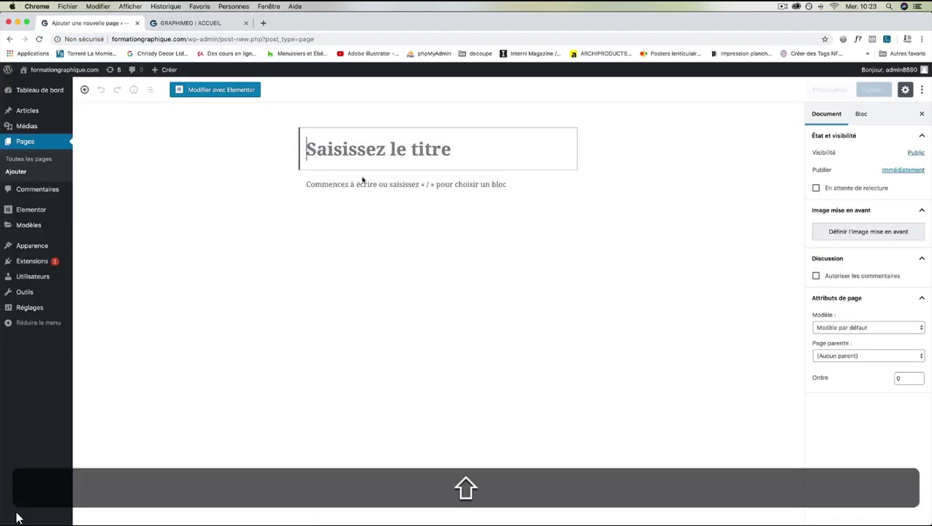
{"action": "type", "text": "FORMATION"}
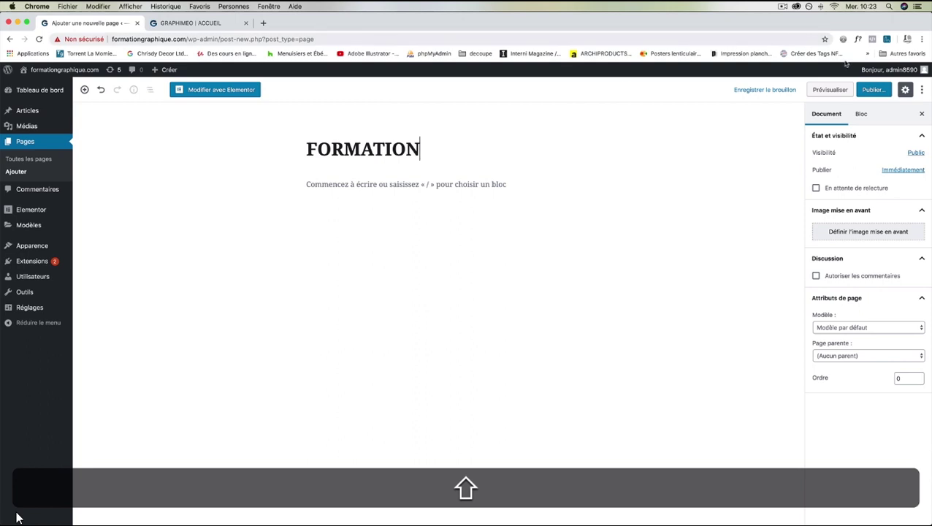
{"action": "type", "text": "s"}
{"action": "key", "text": "BackSpace"}
{"action": "type", "text": "S"}
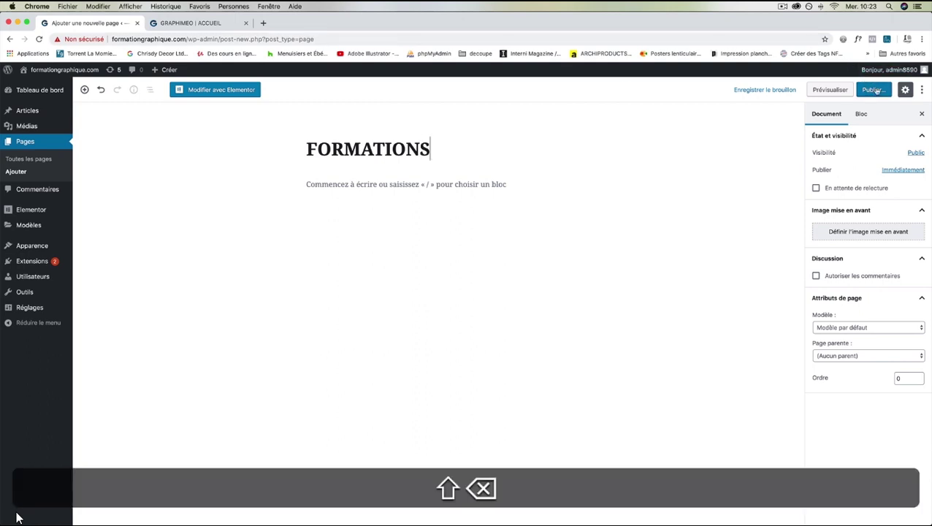
{"action": "left_click", "coordinate": [872, 89]}
{"action": "left_click", "coordinate": [876, 89]}
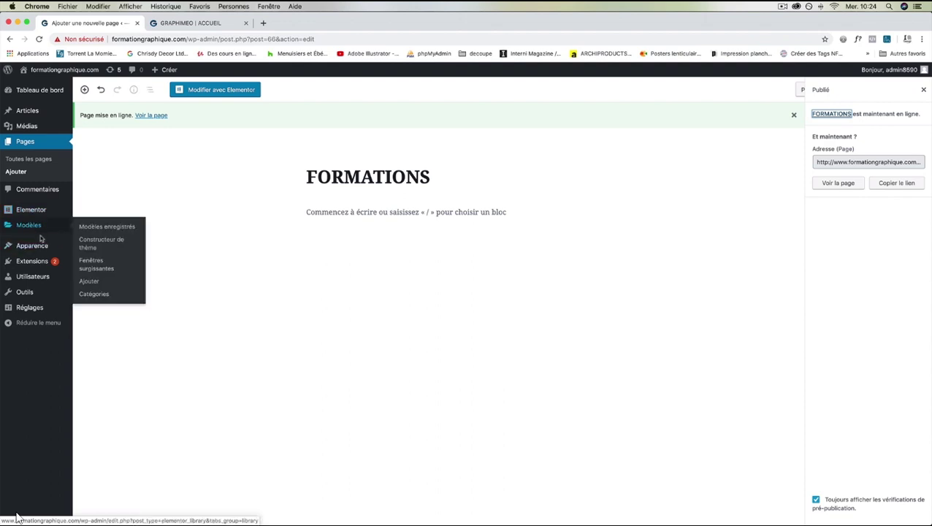
- Open the menu editor for Menu1 and add the FORMATIONS and INDESIGN pages to it
{"action": "mouse_move", "coordinate": [40, 244]}
{"action": "left_click", "coordinate": [102, 286]}
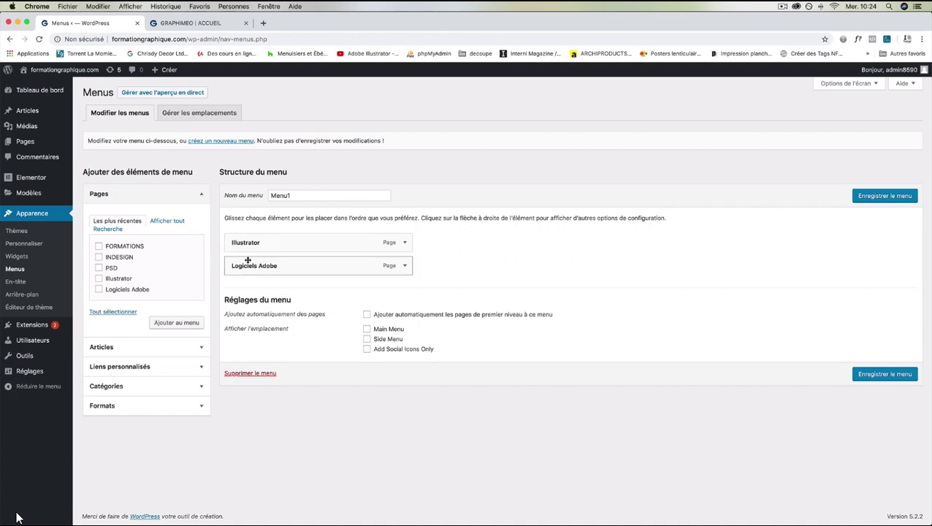
{"action": "left_click", "coordinate": [99, 246]}
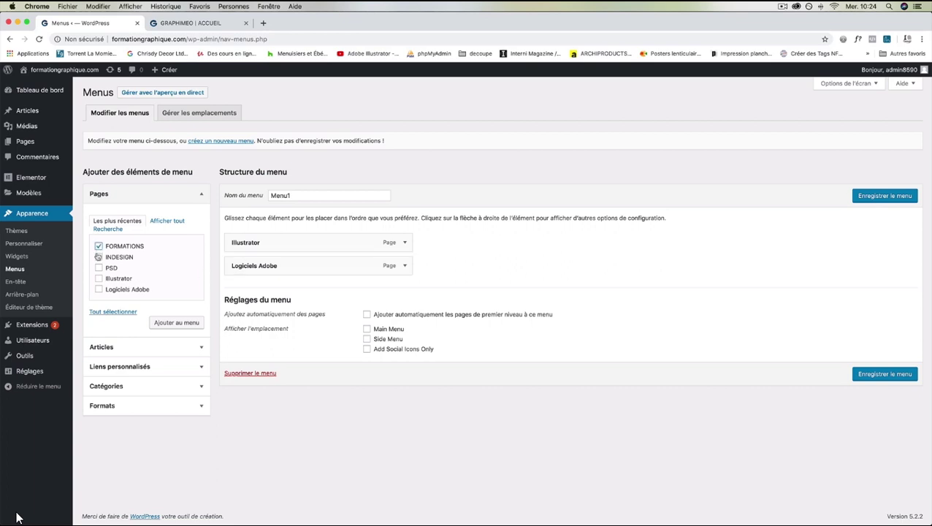
{"action": "left_click", "coordinate": [99, 257]}
{"action": "left_click", "coordinate": [167, 323]}
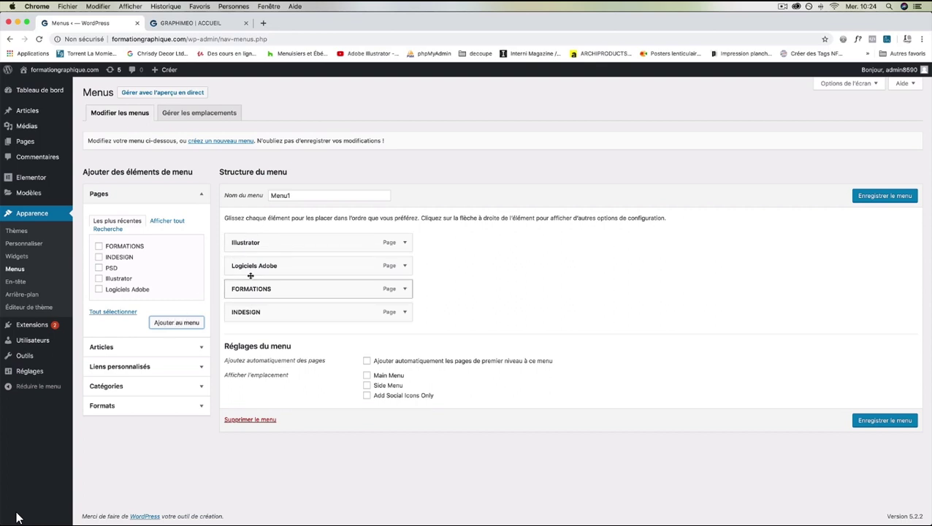
- Move Logiciels Adobe above Illustrator in Menu1 and nest Illustrator under it as a sub-item, following the GRAPHIMEO site's dropdown menus
{"action": "mouse_move", "coordinate": [261, 268]}
{"action": "left_mouse_down"}
{"action": "mouse_move", "coordinate": [260, 242]}
{"action": "mouse_move", "coordinate": [259, 276]}
{"action": "left_mouse_up"}
{"action": "left_click_drag", "start_coordinate": [259, 280], "coordinate": [279, 245]}
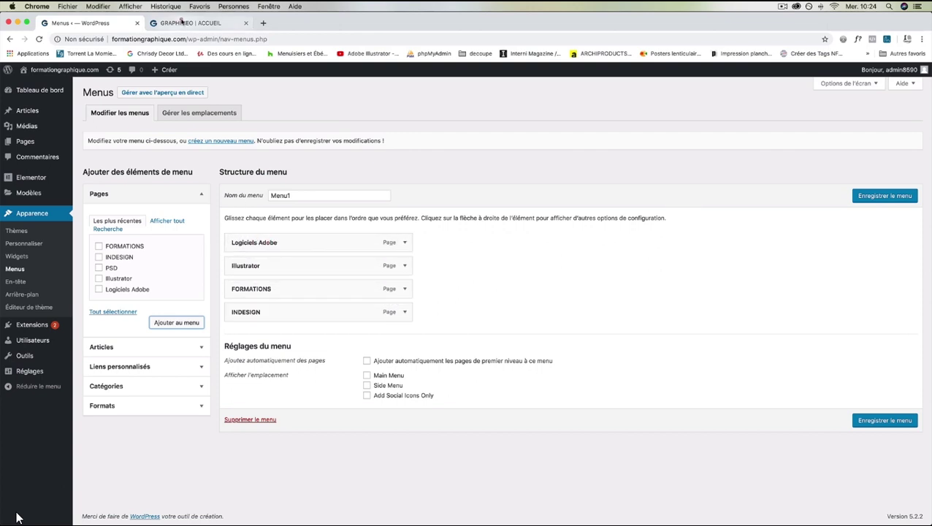
{"action": "left_click", "coordinate": [187, 23]}
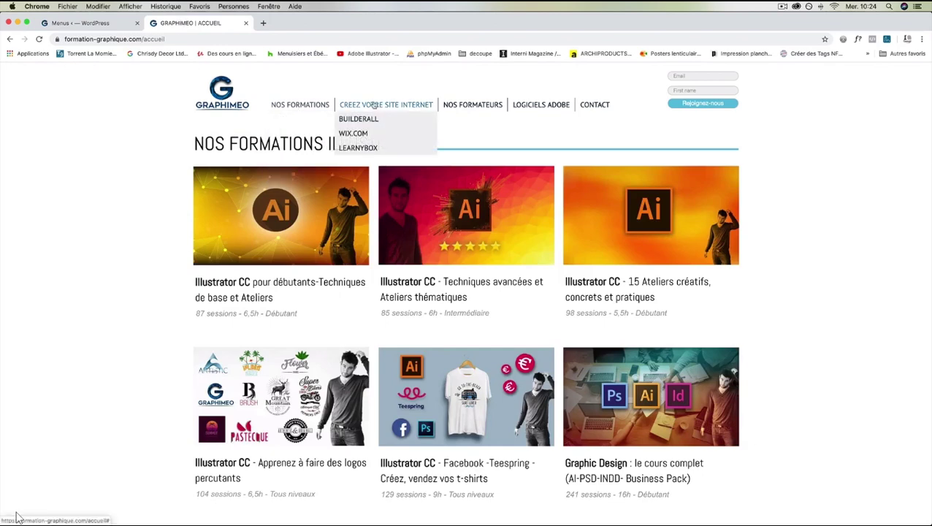
{"action": "left_click", "coordinate": [80, 23]}
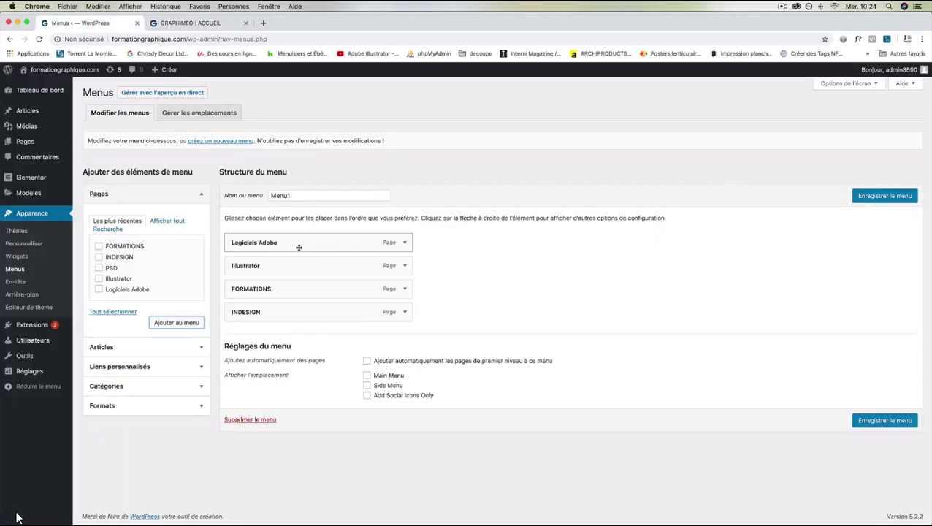
{"action": "left_click", "coordinate": [186, 23]}
{"action": "left_click", "coordinate": [70, 24]}
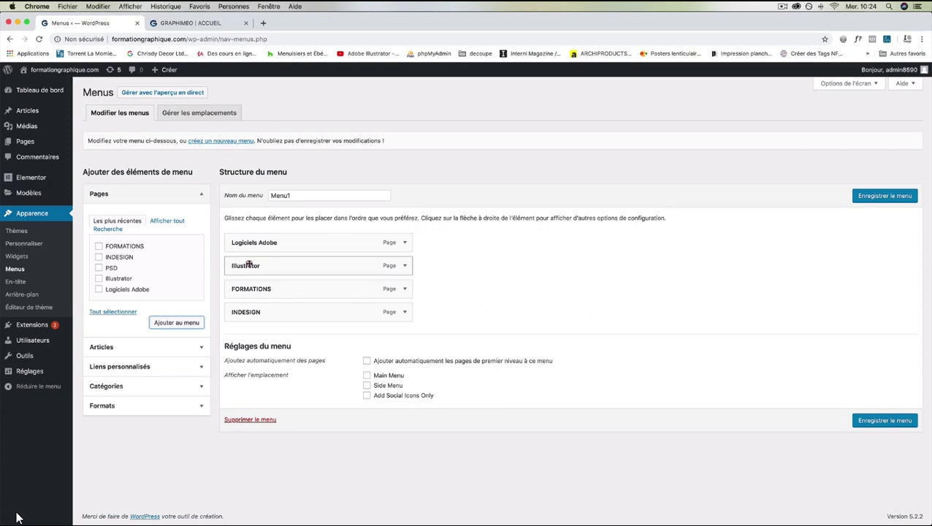
{"action": "left_click_drag", "start_coordinate": [249, 265], "coordinate": [264, 266]}
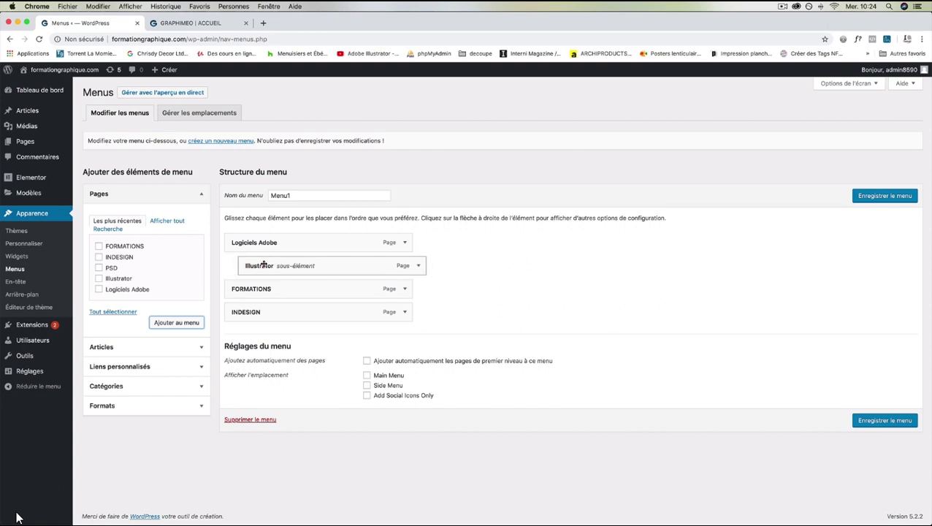
- Check the GRAPHIMEO site's NOS FORMATIONS dropdown and nest INDESIGN under Logiciels Adobe at the same level as Illustrator
{"action": "left_click", "coordinate": [192, 23]}
{"action": "mouse_move", "coordinate": [295, 106]}
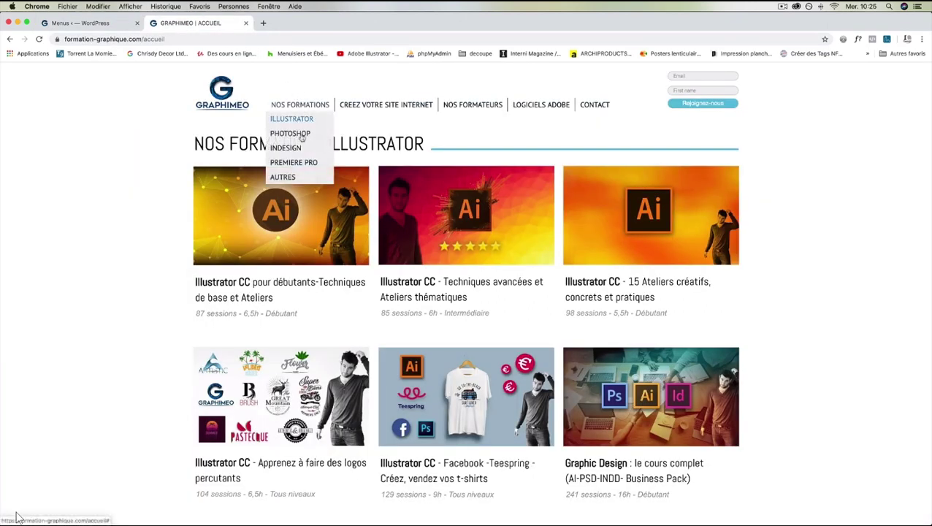
{"action": "left_click", "coordinate": [91, 24]}
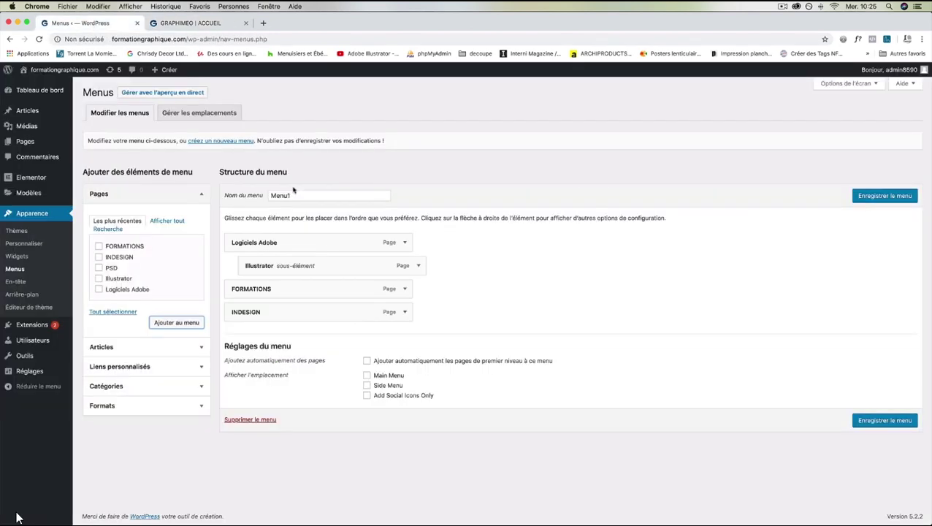
{"action": "left_click_drag", "start_coordinate": [292, 312], "coordinate": [301, 289]}
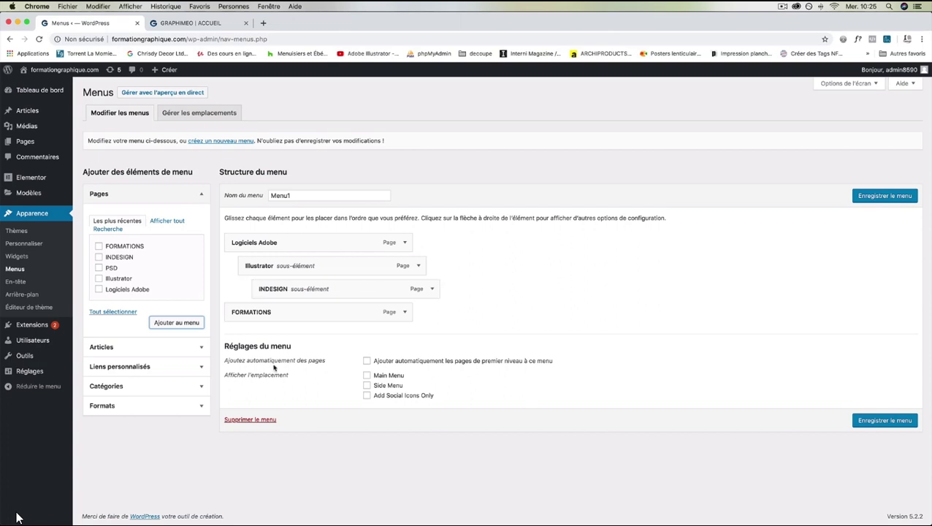
{"action": "mouse_move", "coordinate": [290, 282]}
{"action": "left_mouse_down"}
{"action": "mouse_move", "coordinate": [245, 296]}
{"action": "mouse_move", "coordinate": [276, 288]}
{"action": "left_mouse_up"}
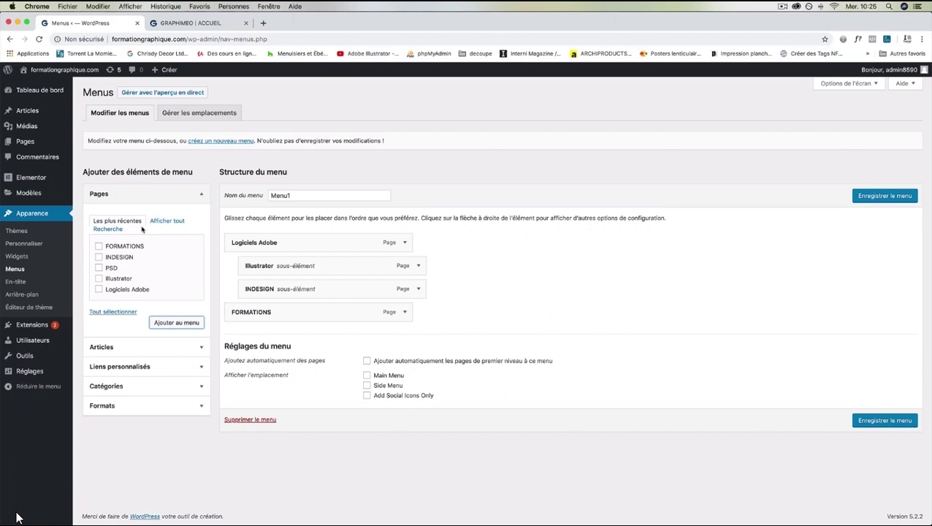
- Add the article "Bonjour tout le monde !" to Menu1 and review its menu item settings
{"action": "left_click", "coordinate": [189, 347]}
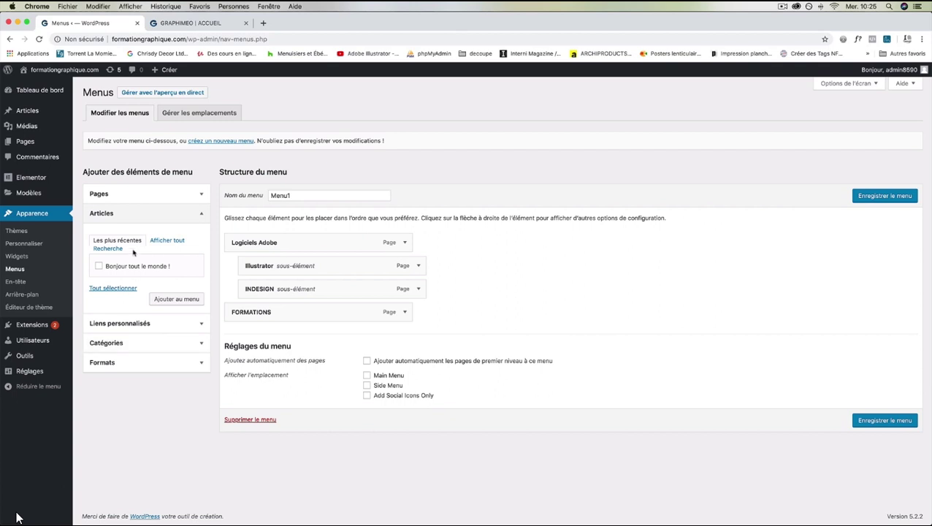
{"action": "left_click", "coordinate": [99, 265]}
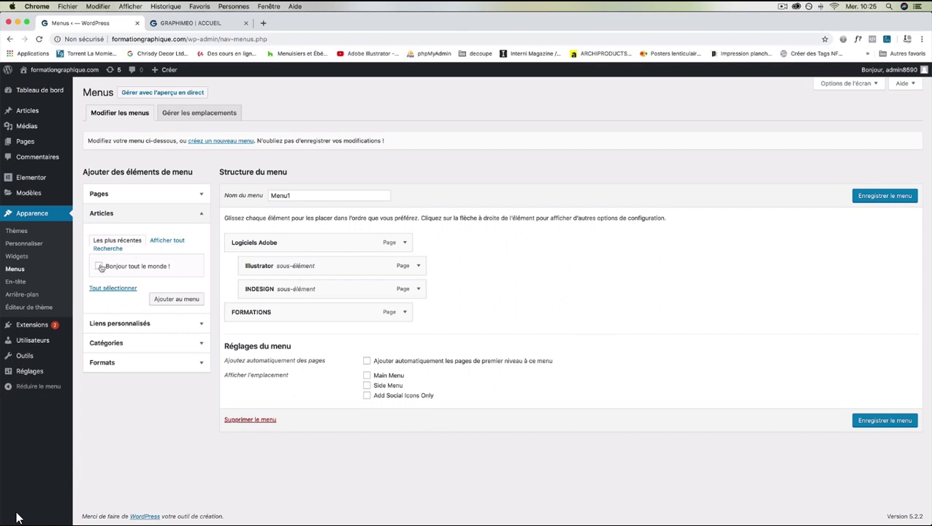
{"action": "left_click", "coordinate": [182, 300]}
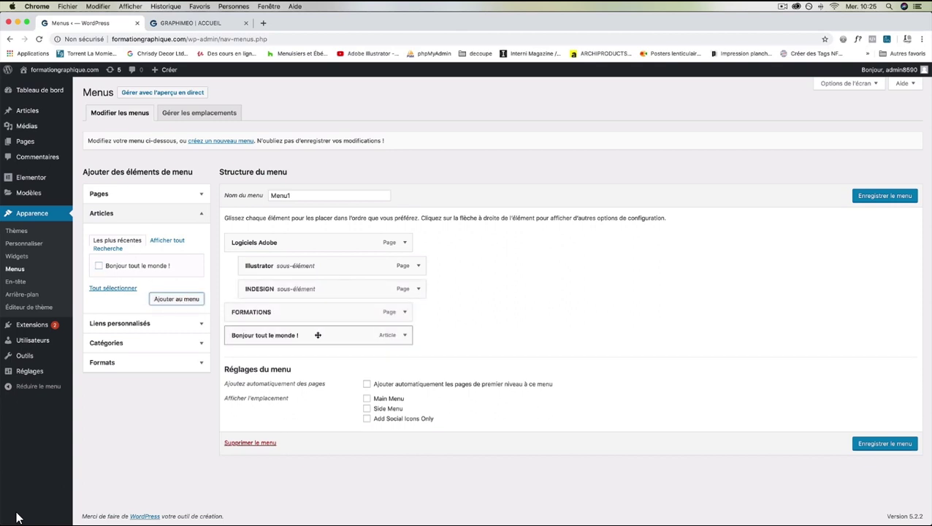
{"action": "left_click", "coordinate": [403, 335]}
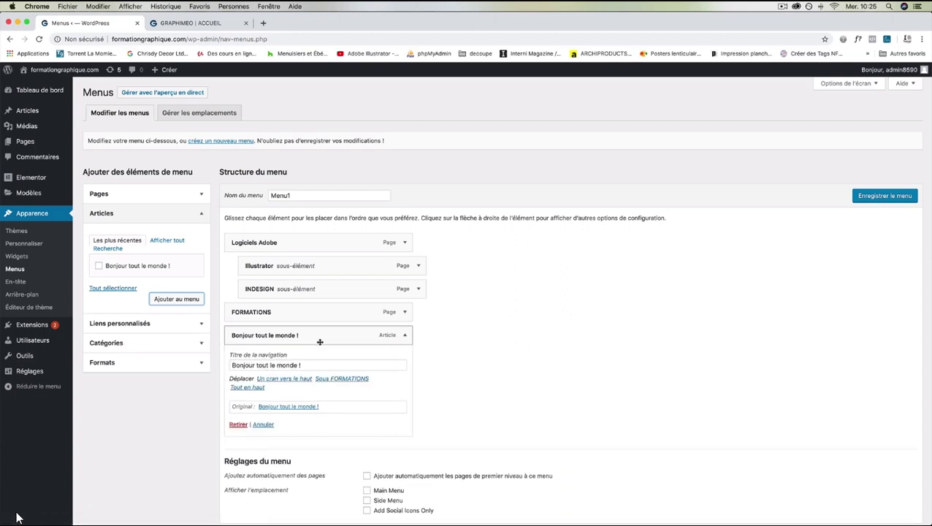
{"action": "left_click", "coordinate": [404, 335]}
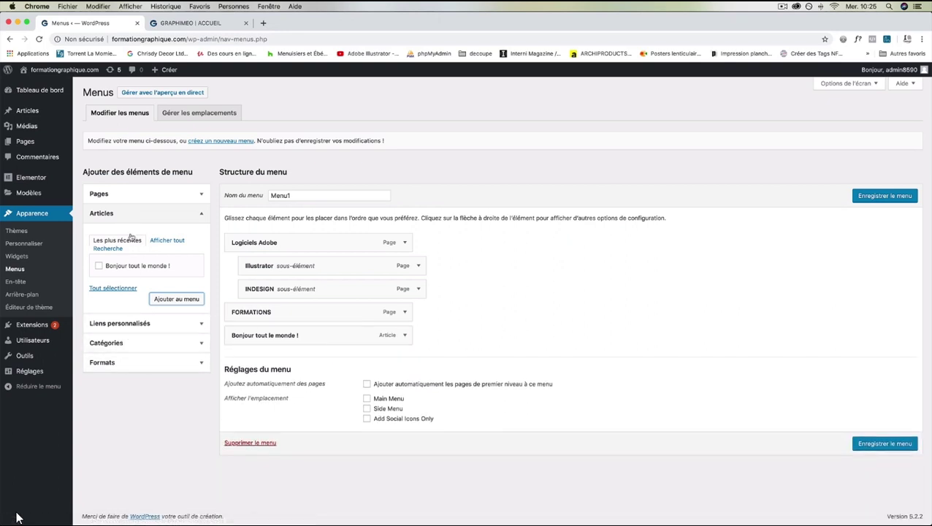
{"action": "left_click", "coordinate": [177, 329]}
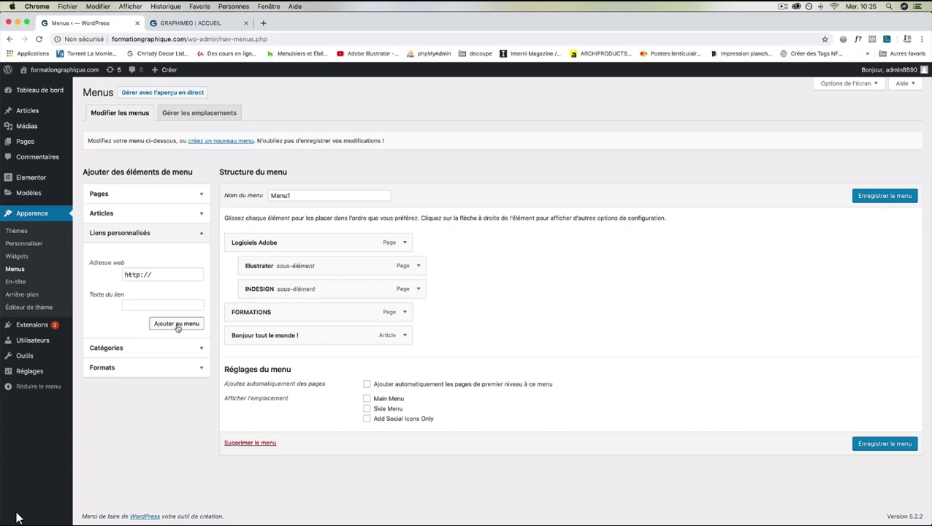
{"action": "left_click", "coordinate": [160, 274]}
{"action": "type", "text": "www"}
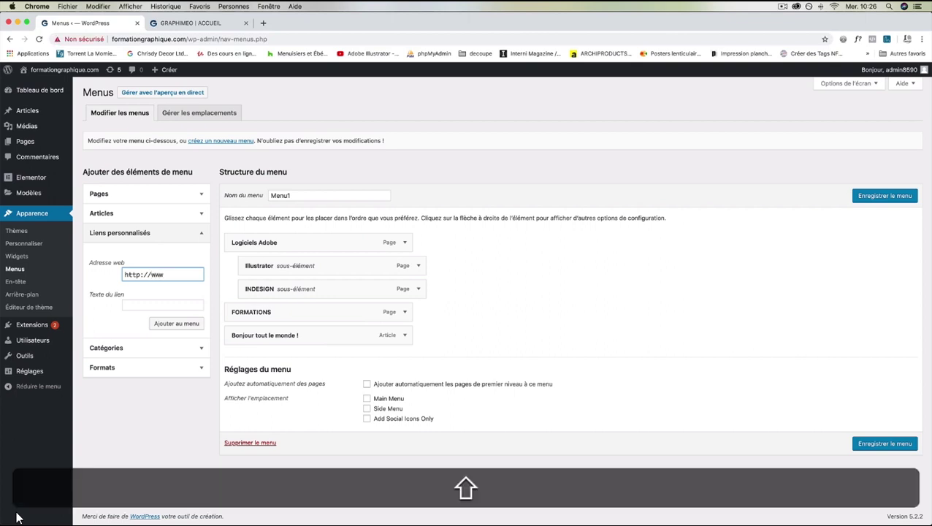
{"action": "type", "text": ".forma"}
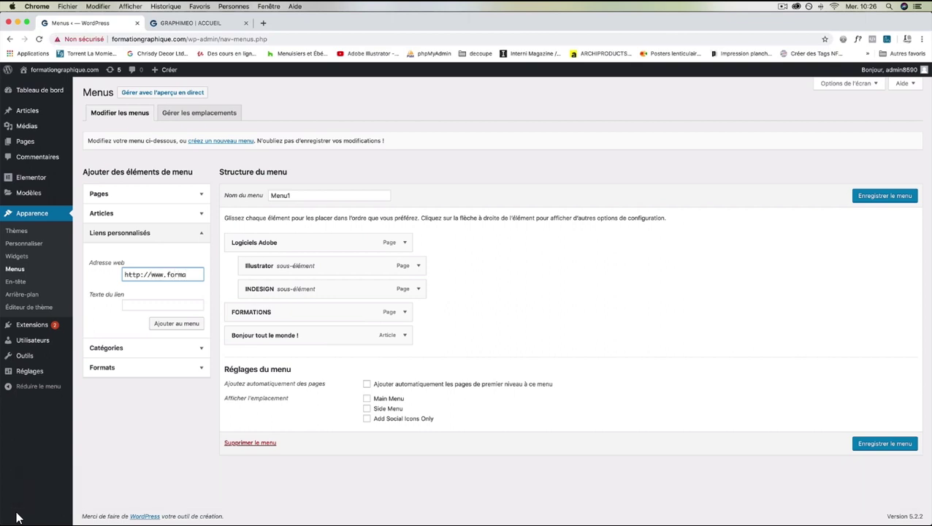
{"action": "type", "text": "tion-grap"}
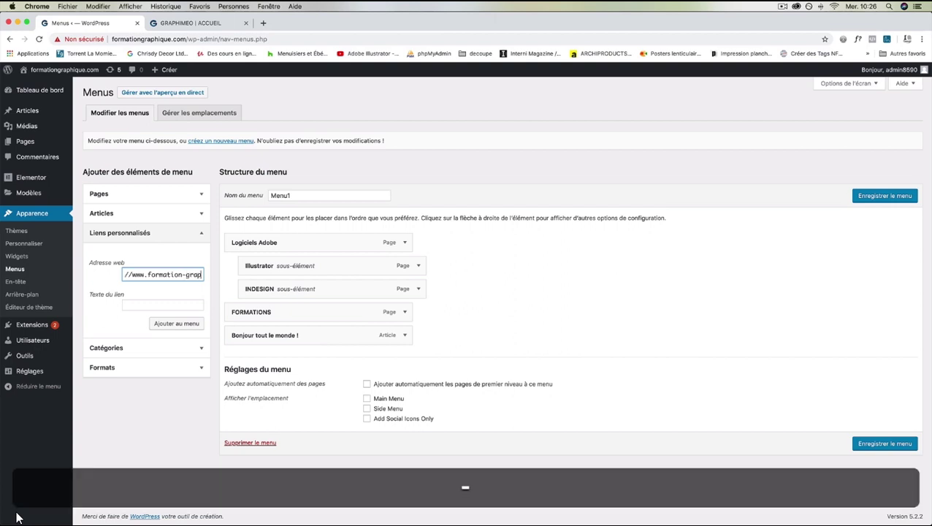
{"action": "type", "text": "hique.com"}
{"action": "key", "text": "Tab"}
{"action": "type", "text": "M"}
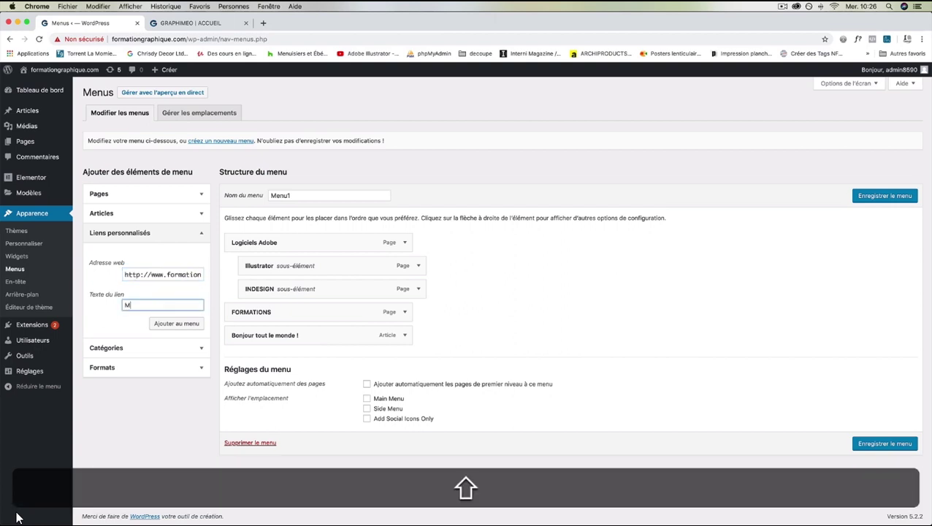
{"action": "type", "text": "a formation"}
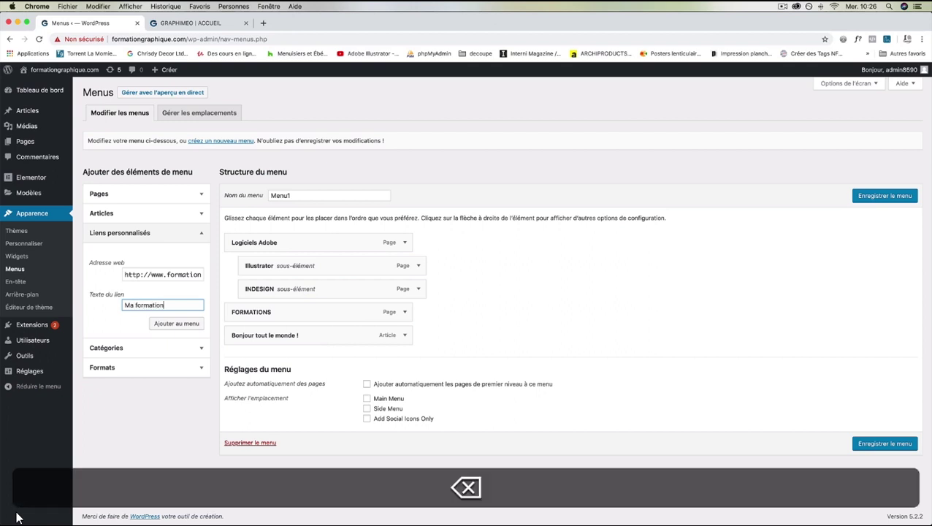
{"action": "left_click", "coordinate": [169, 322]}
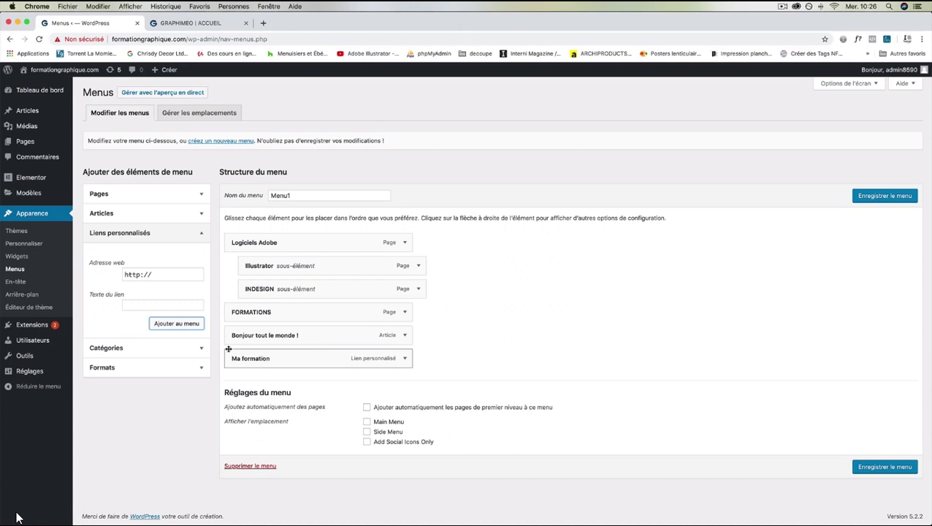
{"action": "left_click", "coordinate": [199, 348]}
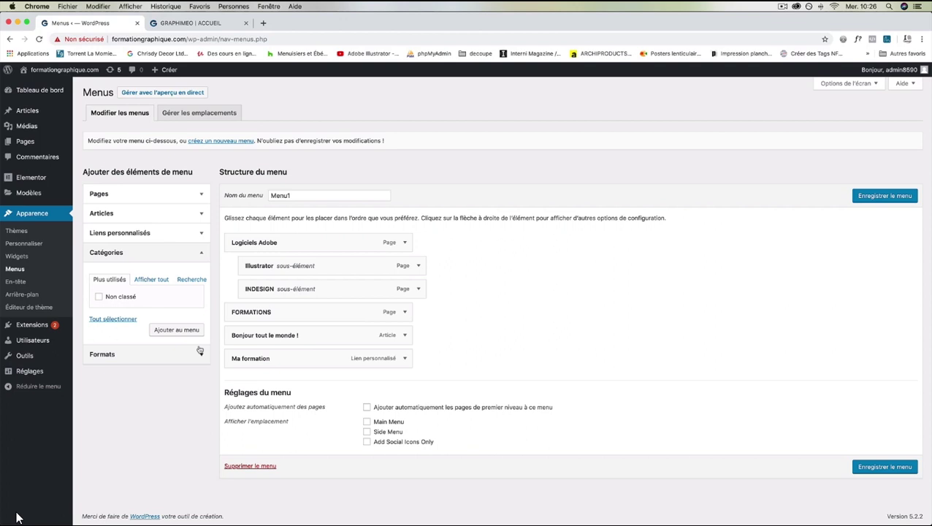
{"action": "left_click", "coordinate": [201, 357]}
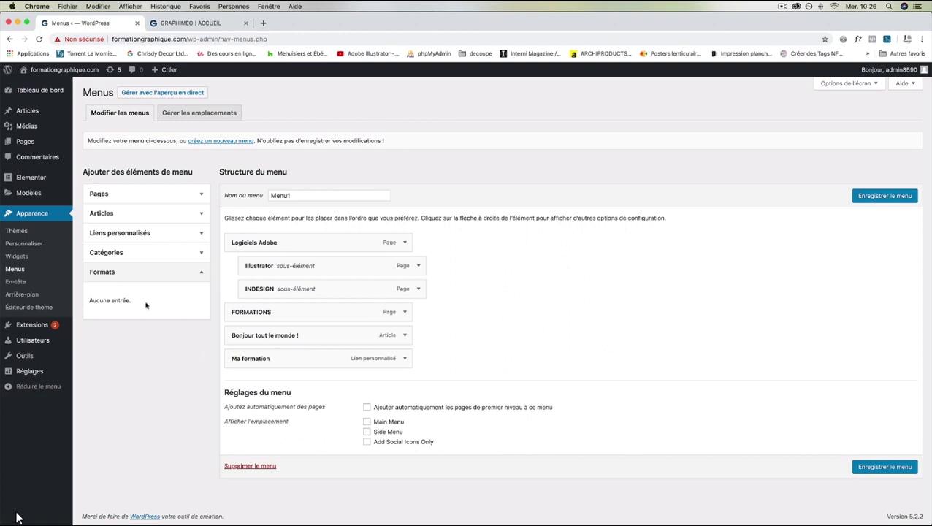
{"action": "left_click", "coordinate": [200, 272]}
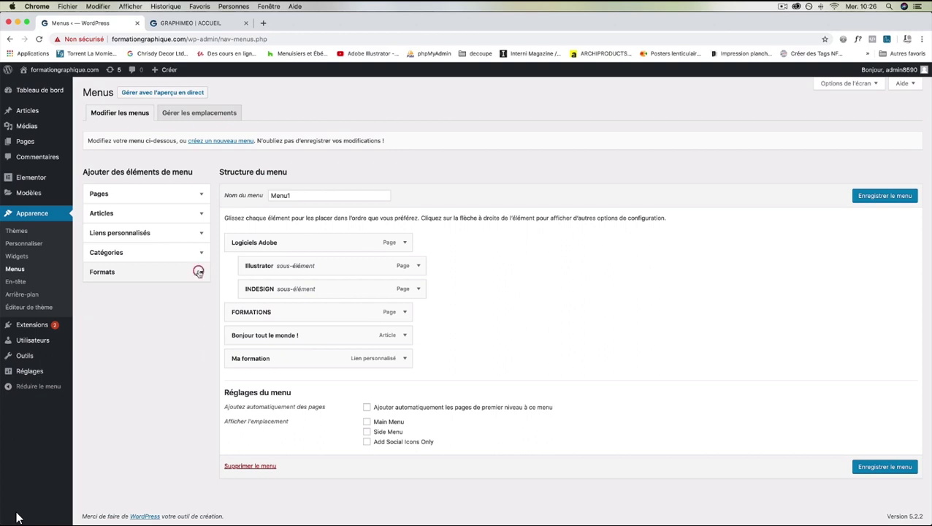
{"action": "left_click", "coordinate": [187, 198]}
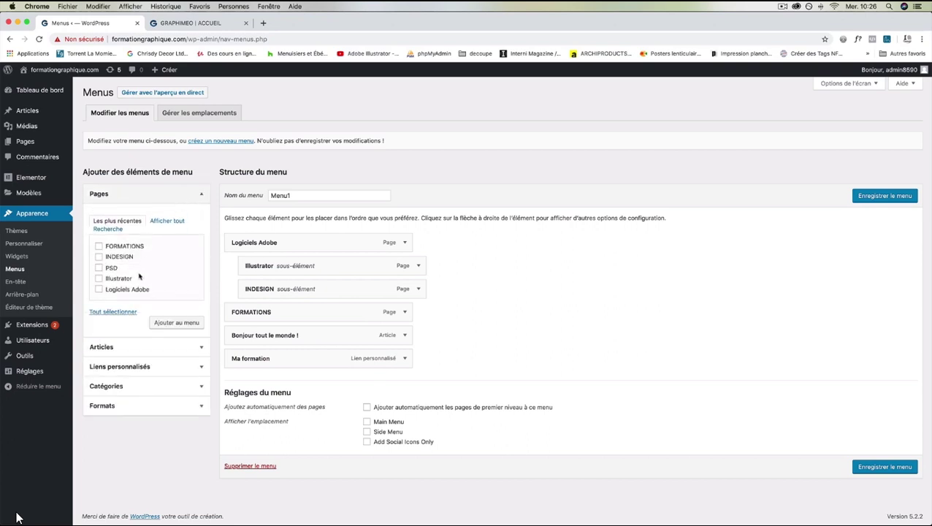
{"action": "left_click", "coordinate": [202, 369]}
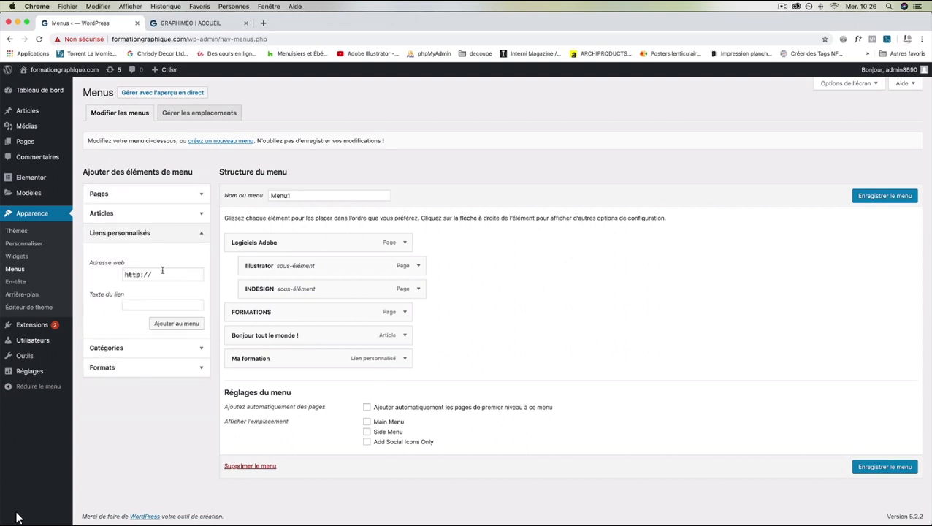